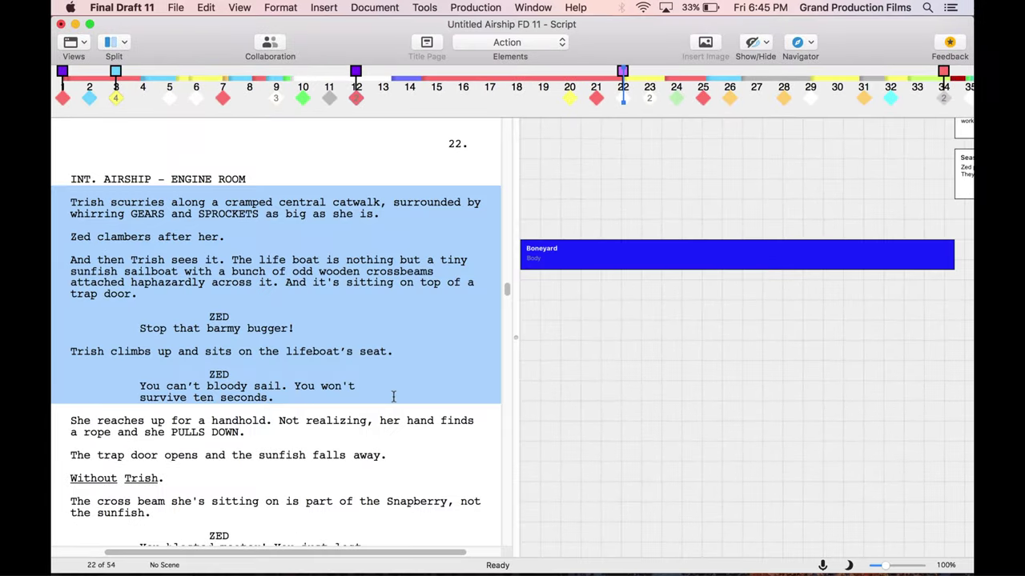
Drop the engine-room script passage onto the Beat Board as a beat titled 'Engine Room Alt. Scene'
{"action": "left_click_drag", "start_coordinate": [393, 397], "coordinate": [708, 458]}
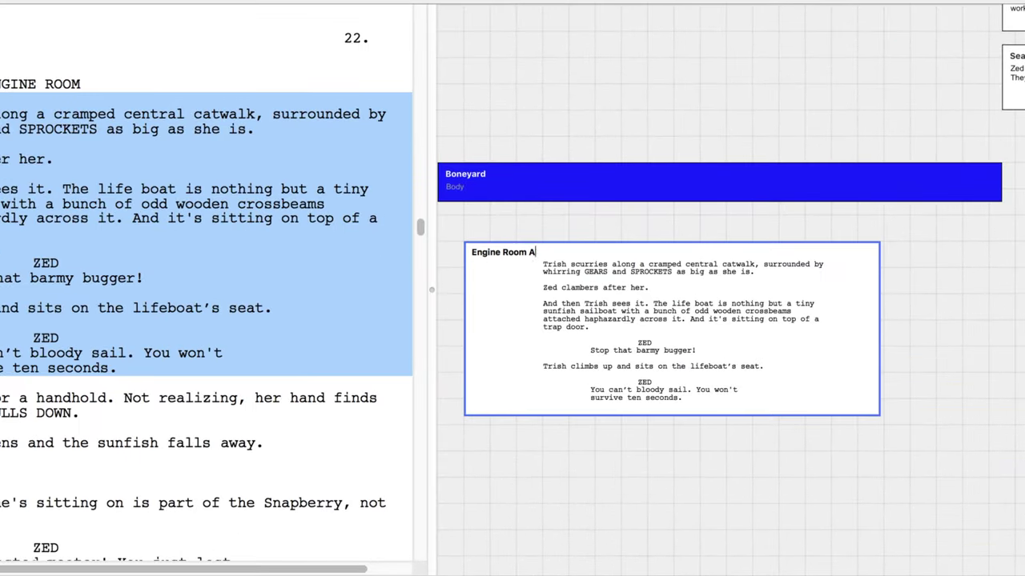
{"action": "type", "text": "lt. Scene"}
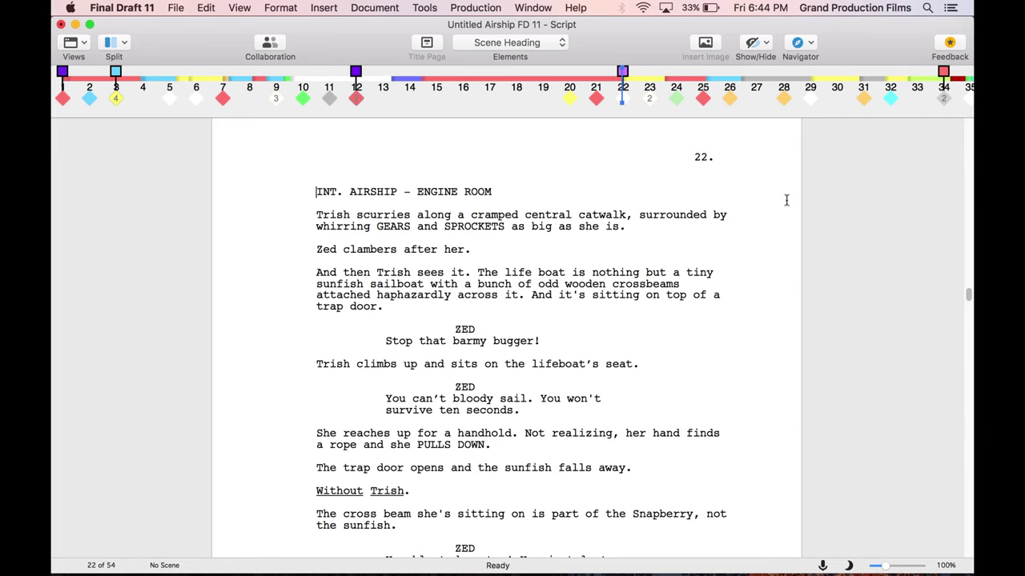
Split the window vertically, show the Beat Board in the second pane, and scroll to empty grid
{"action": "left_click", "coordinate": [240, 8]}
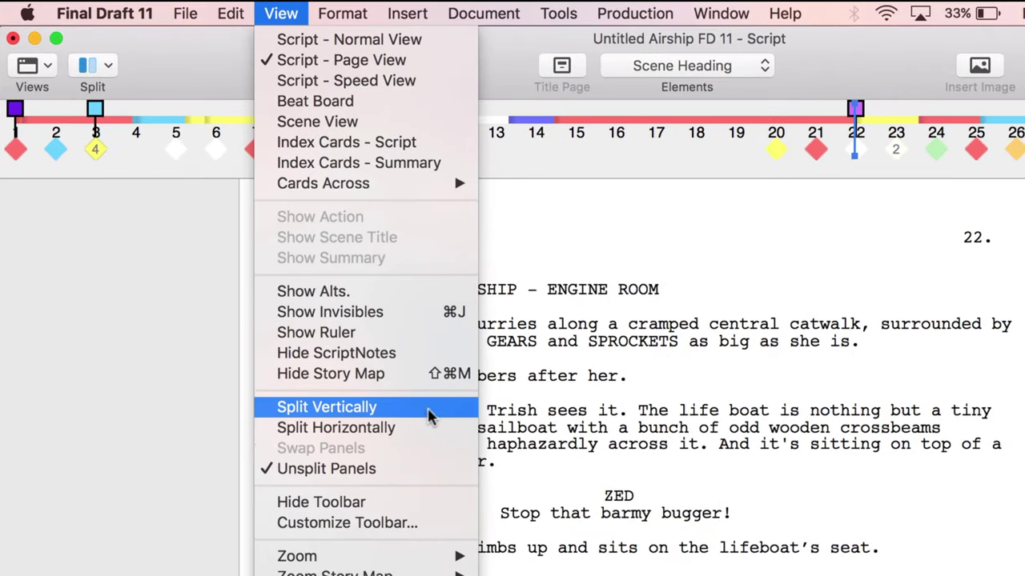
{"action": "left_click", "coordinate": [428, 413]}
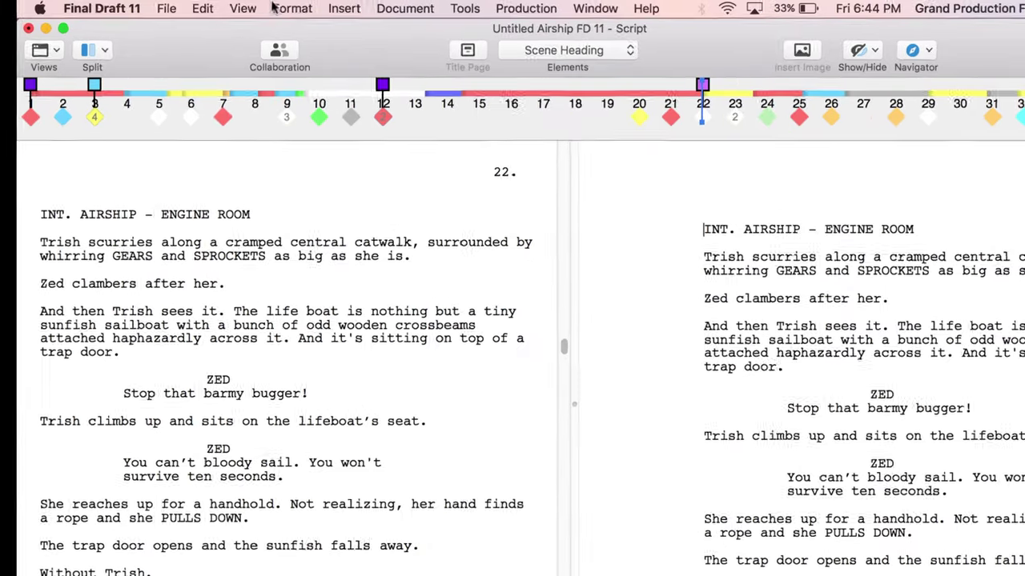
{"action": "left_click", "coordinate": [225, 7]}
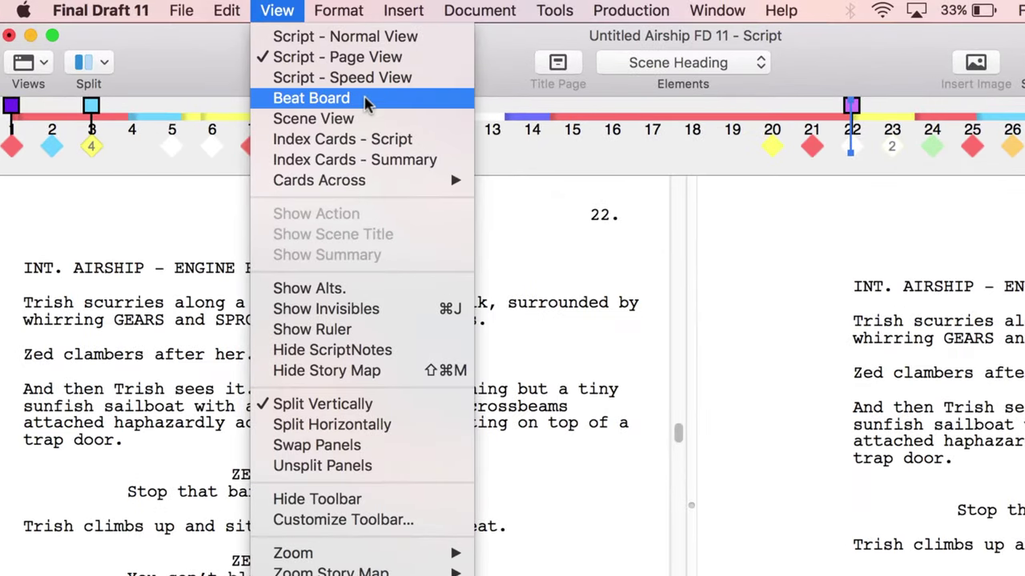
{"action": "left_click", "coordinate": [364, 99]}
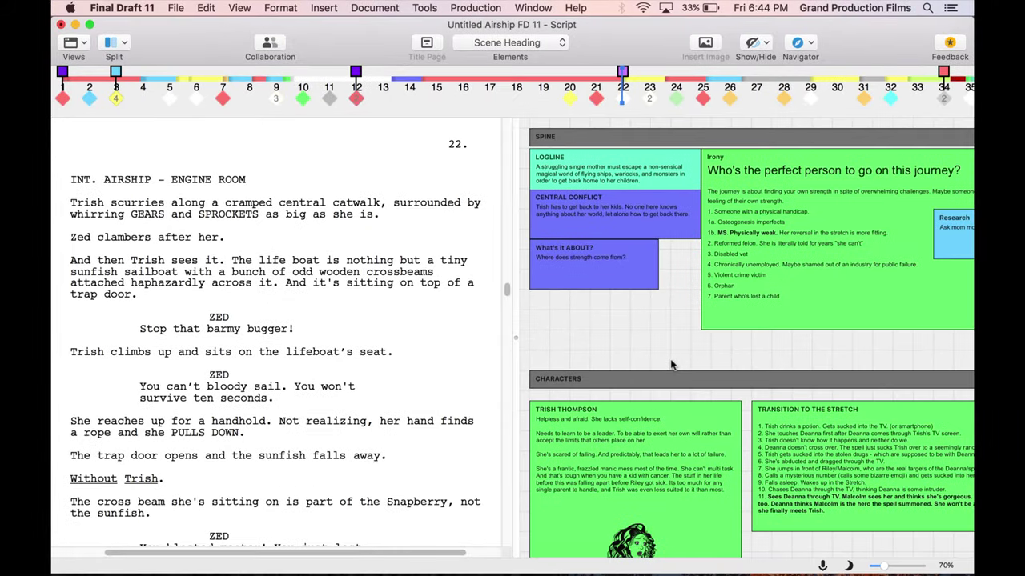
{"action": "scroll", "coordinate": [671, 365], "scroll_direction": "down", "scroll_amount": 15}
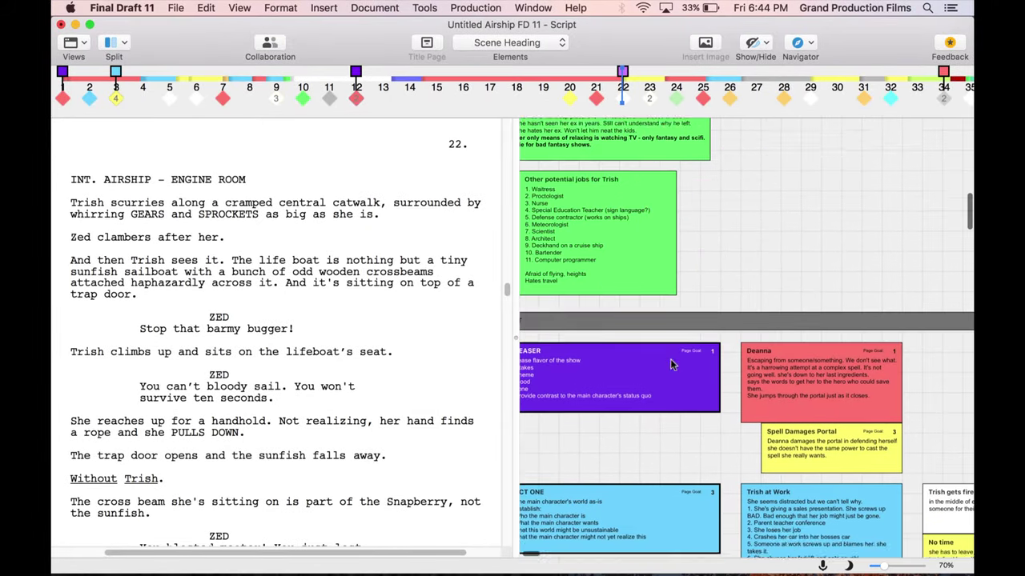
{"action": "scroll", "coordinate": [671, 365], "scroll_direction": "down", "scroll_amount": 20}
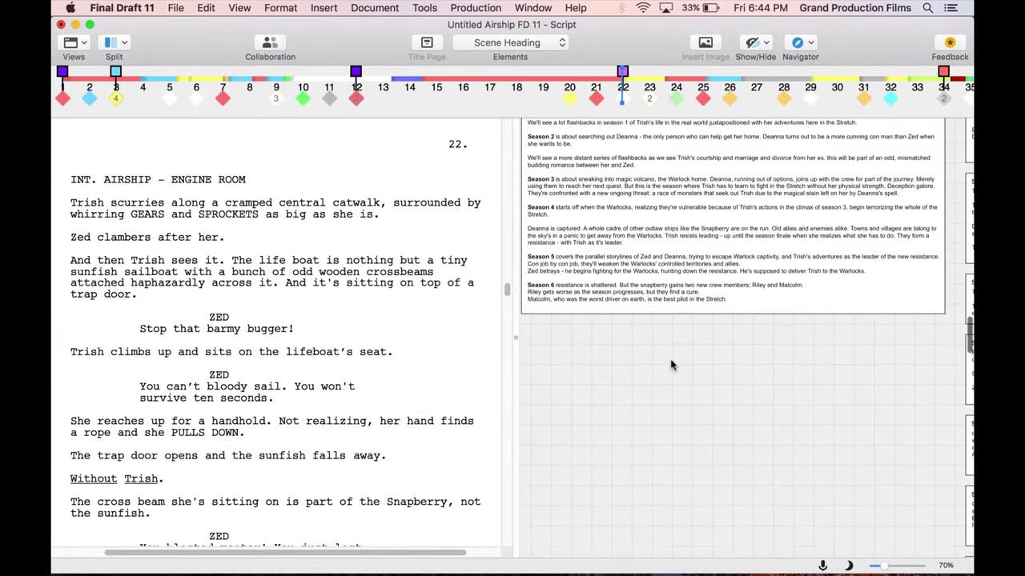
{"action": "scroll", "coordinate": [671, 365], "scroll_direction": "down", "scroll_amount": 5}
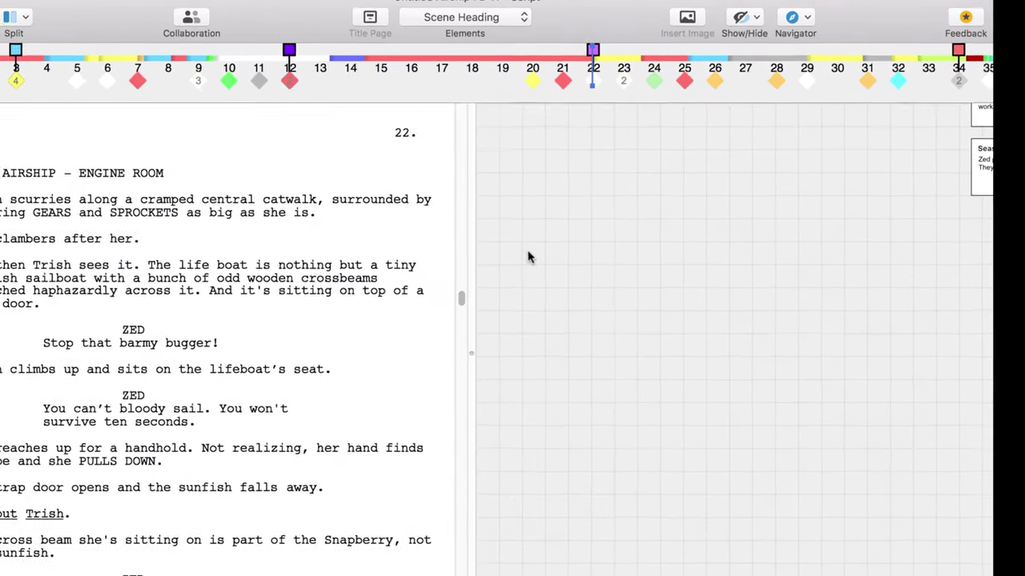
Create a new beat titled Boneyard on the empty board and stretch it into a wide flat bar
{"action": "right_click", "coordinate": [495, 251]}
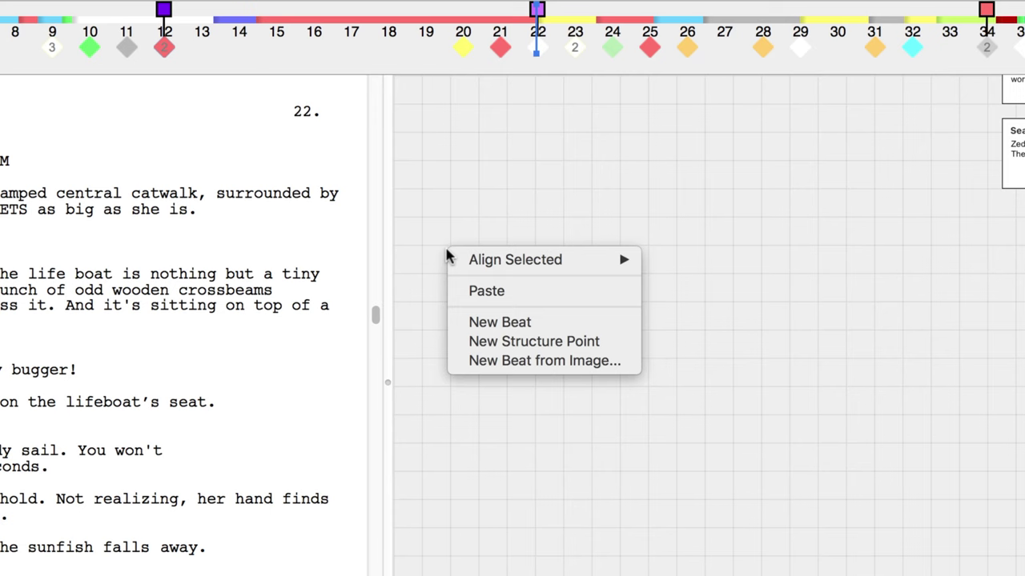
{"action": "left_click", "coordinate": [505, 323]}
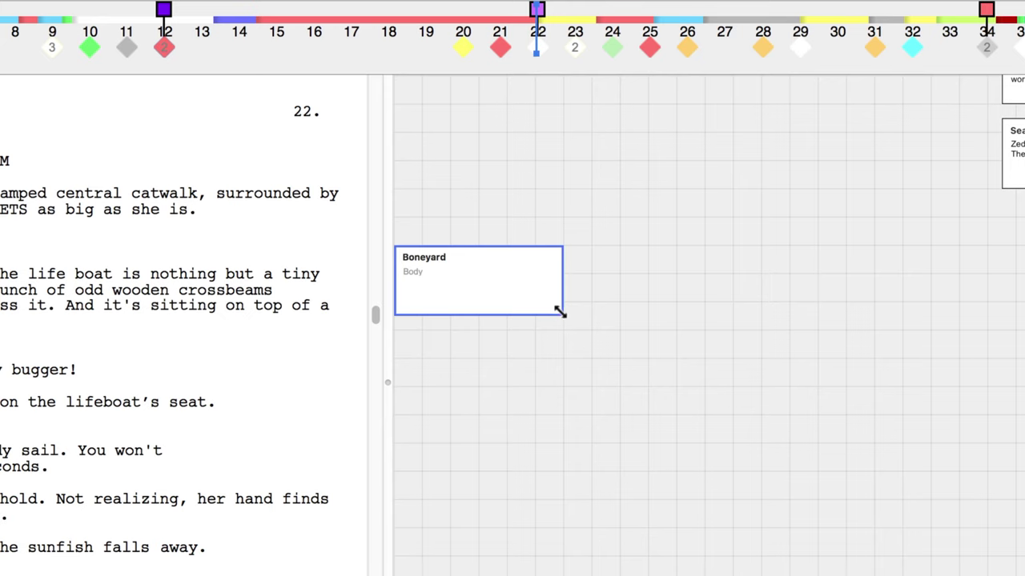
{"action": "left_click_drag", "start_coordinate": [558, 312], "coordinate": [995, 286]}
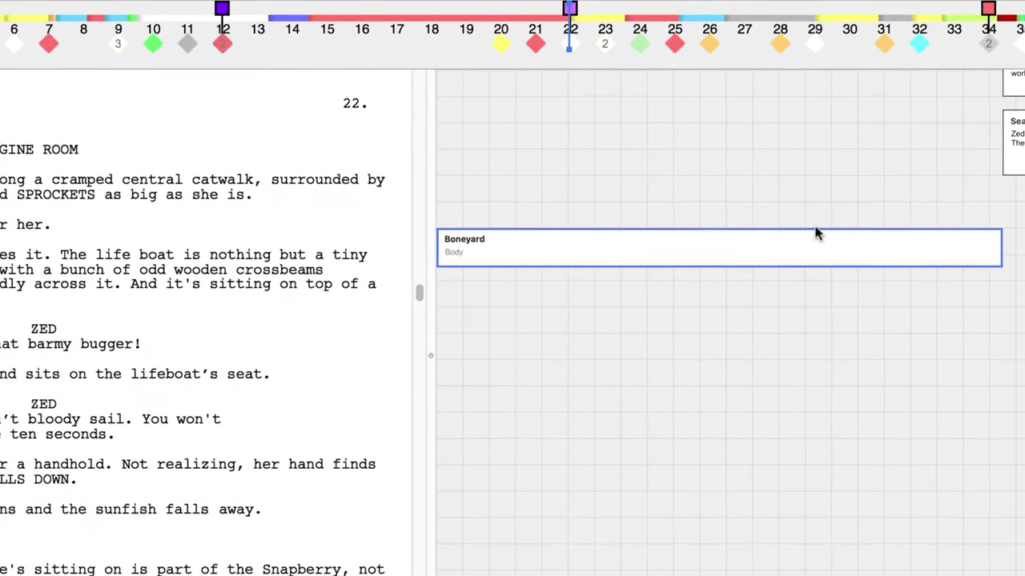
Colour the Boneyard beat deep blue using a custom colour
{"action": "right_click", "coordinate": [816, 233]}
{"action": "left_click", "coordinate": [895, 561]}
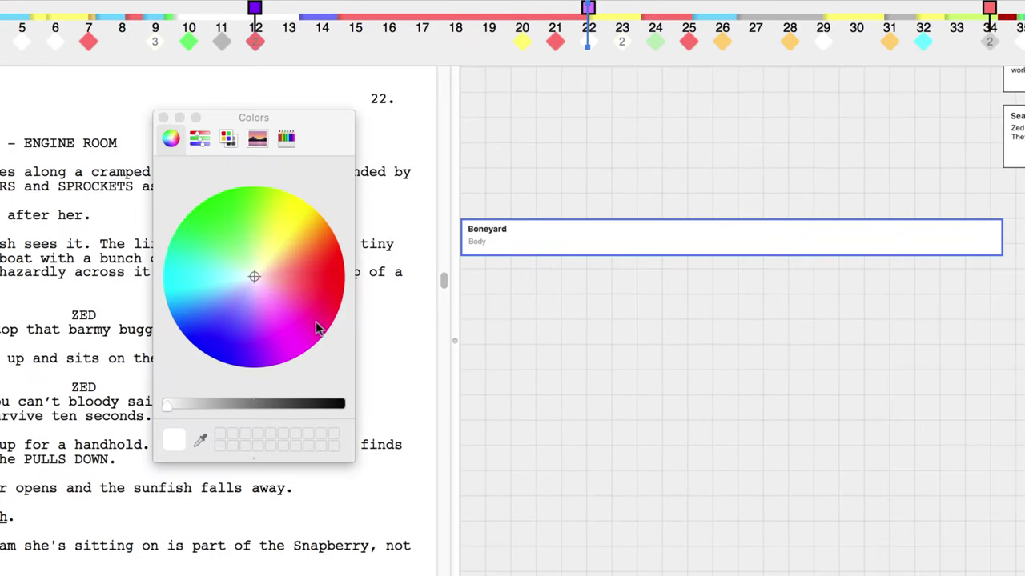
{"action": "left_click_drag", "start_coordinate": [316, 329], "coordinate": [212, 350]}
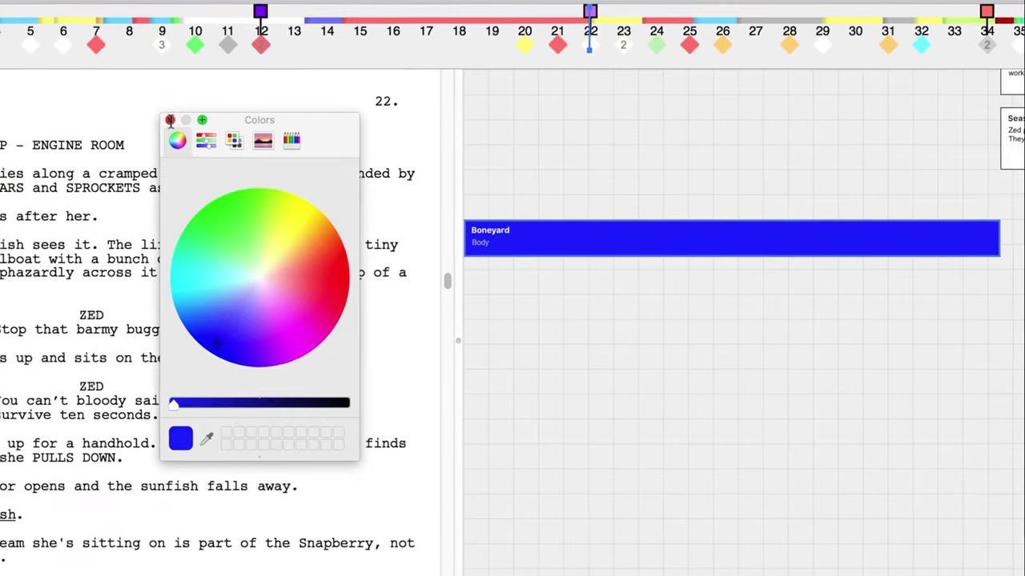
{"action": "left_click", "coordinate": [164, 118]}
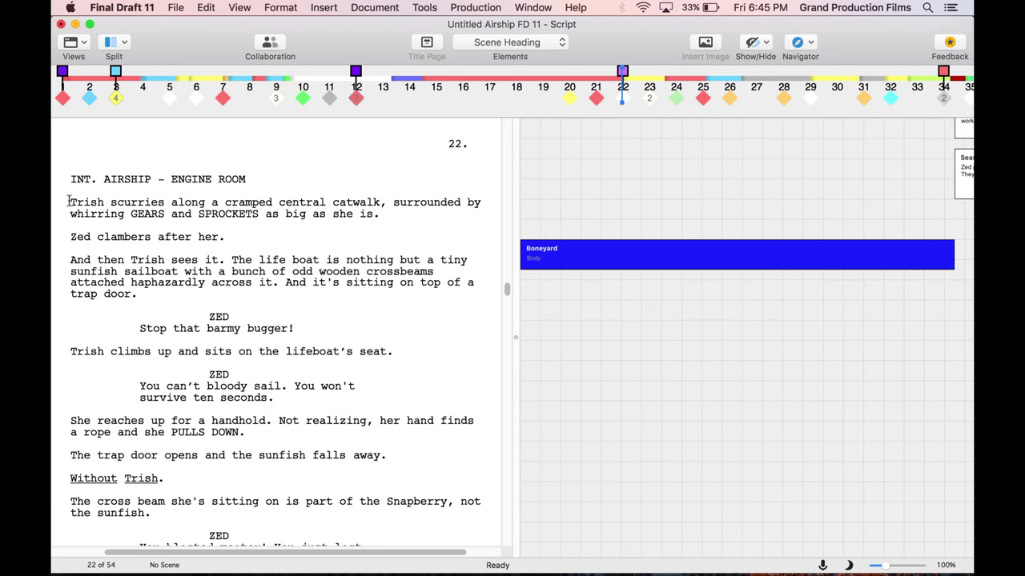
Turn the passage from 'Trish scurries' to 'survive ten seconds' into a beat placed beneath Boneyard
{"action": "left_click_drag", "start_coordinate": [68, 201], "coordinate": [374, 363]}
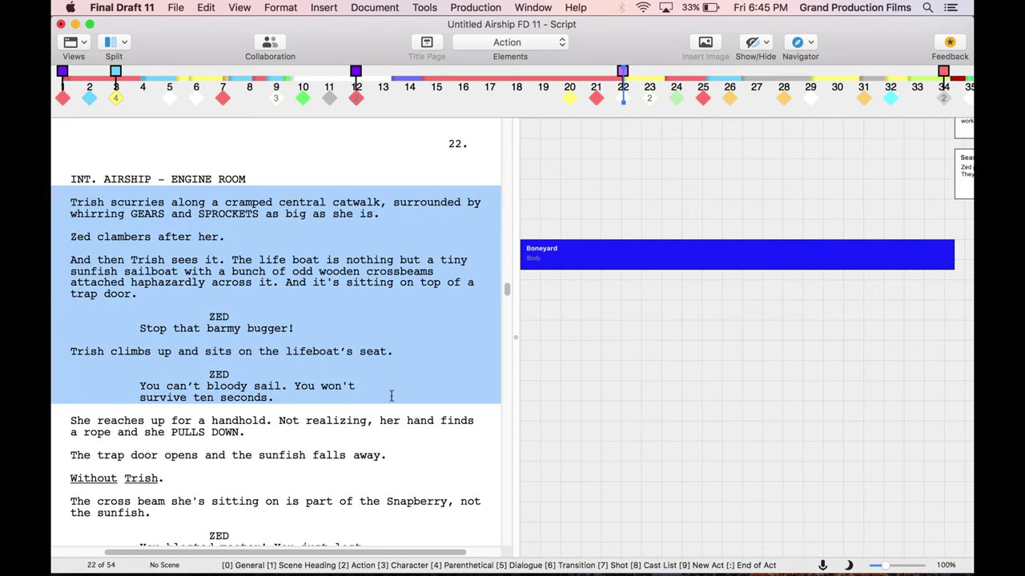
{"action": "left_click_drag", "start_coordinate": [292, 256], "coordinate": [775, 374]}
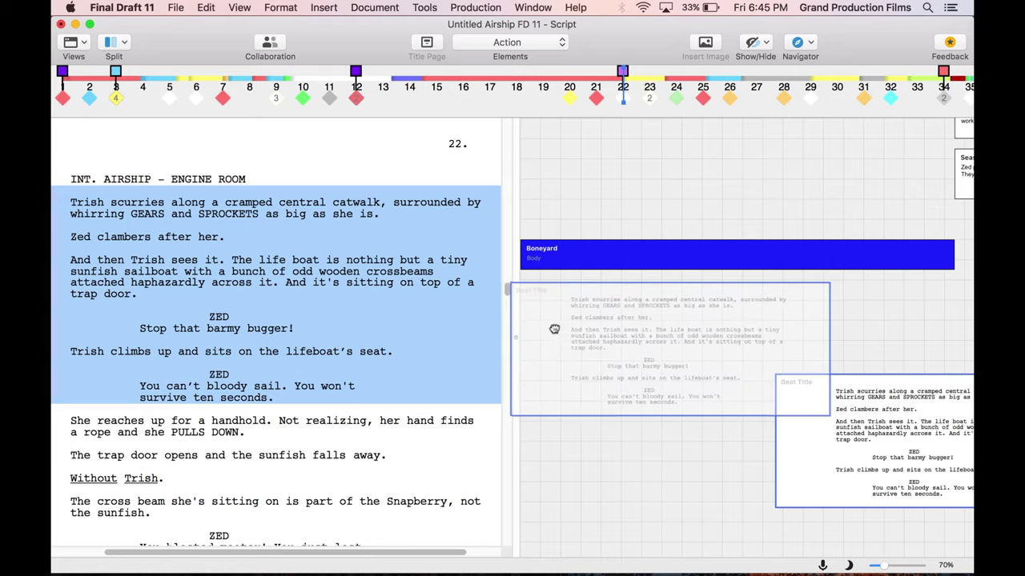
{"action": "left_click_drag", "start_coordinate": [554, 329], "coordinate": [585, 348]}
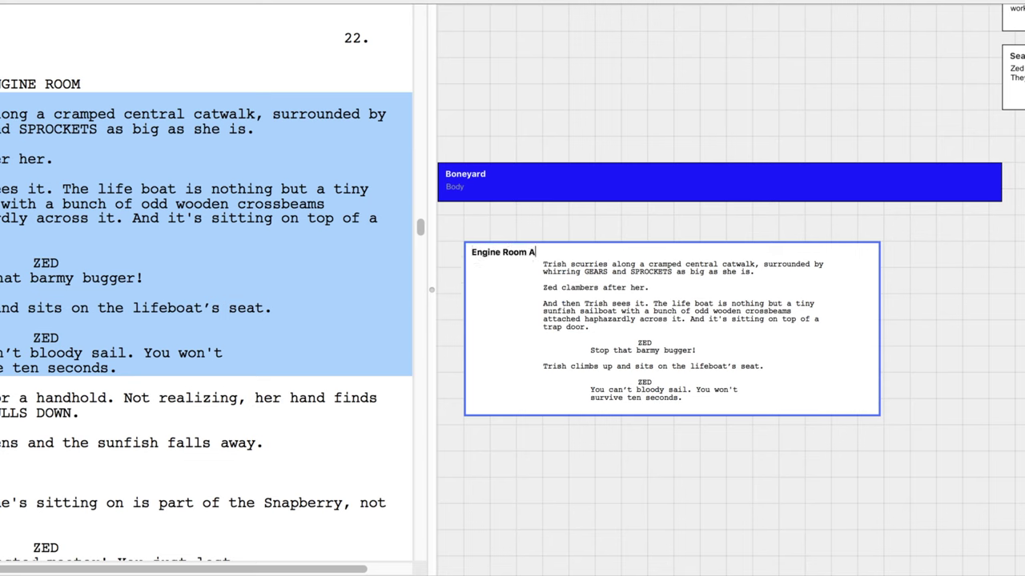
Set the Engine Room Alt. Scene beat's page goal to 12 and select its passage in the script
{"action": "type", "text": "ne"}
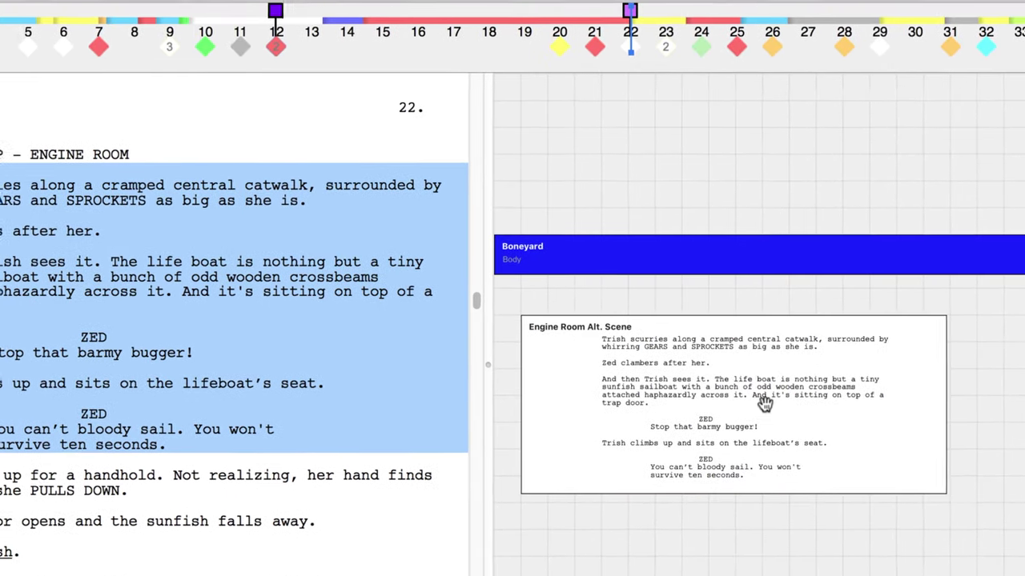
{"action": "left_click_drag", "start_coordinate": [764, 405], "coordinate": [278, 39]}
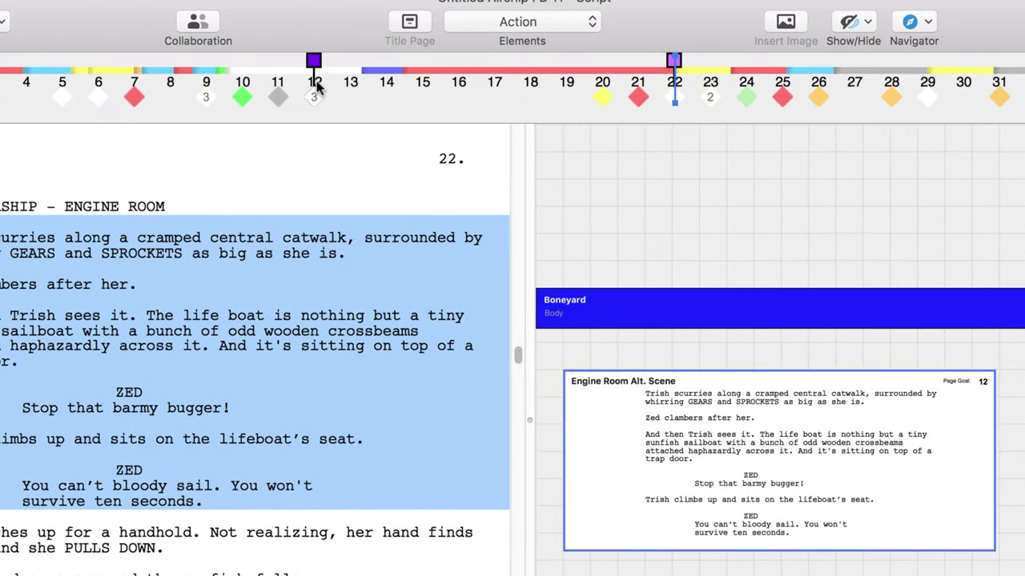
{"action": "mouse_move", "coordinate": [322, 97]}
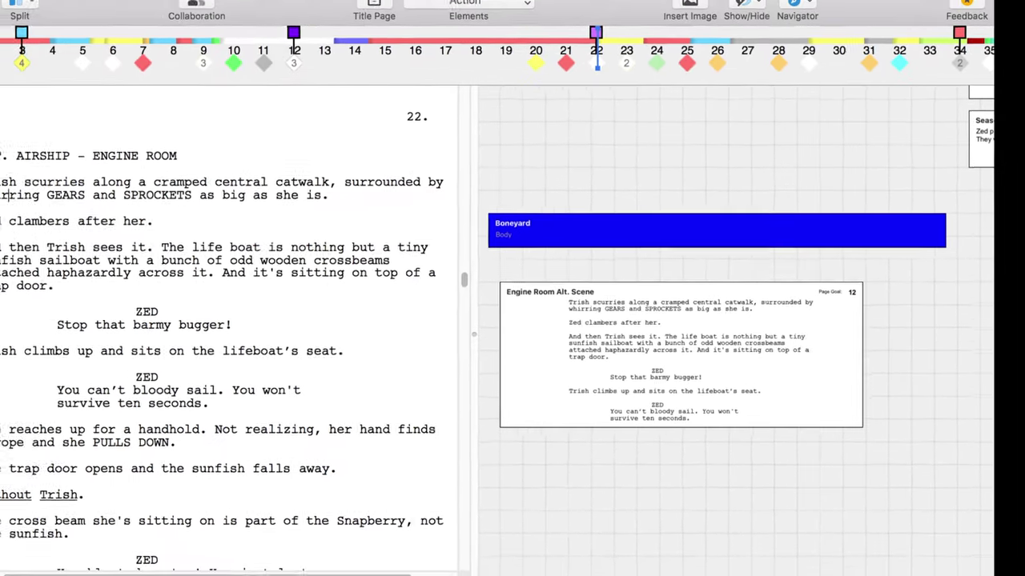
{"action": "left_click_drag", "start_coordinate": [0, 182], "coordinate": [280, 394]}
Delete the passage from the script, then turn the ZED-to-MAC dialogue into a second beat
{"action": "key", "text": "BackSpace"}
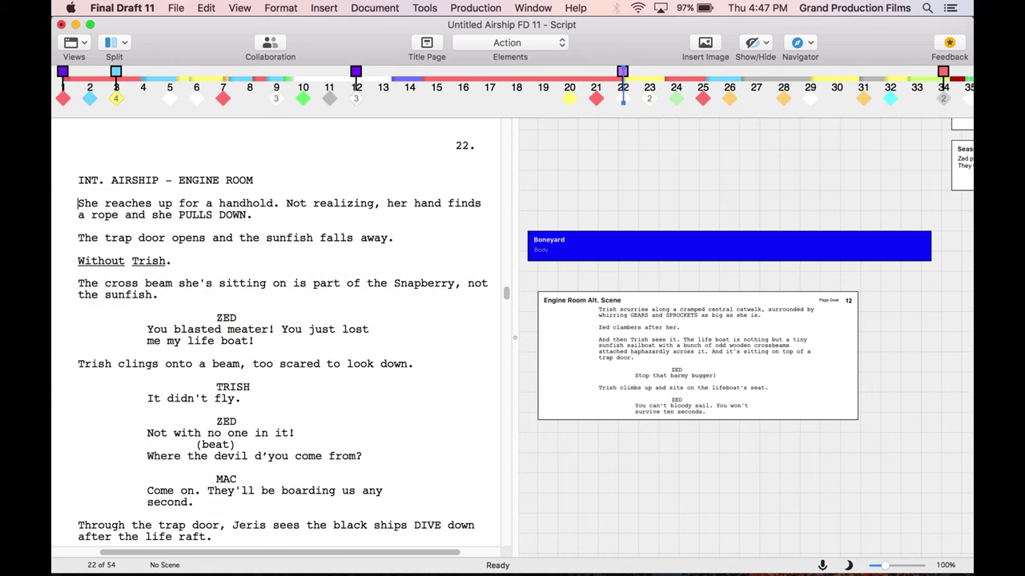
{"action": "left_click_drag", "start_coordinate": [212, 316], "coordinate": [291, 496]}
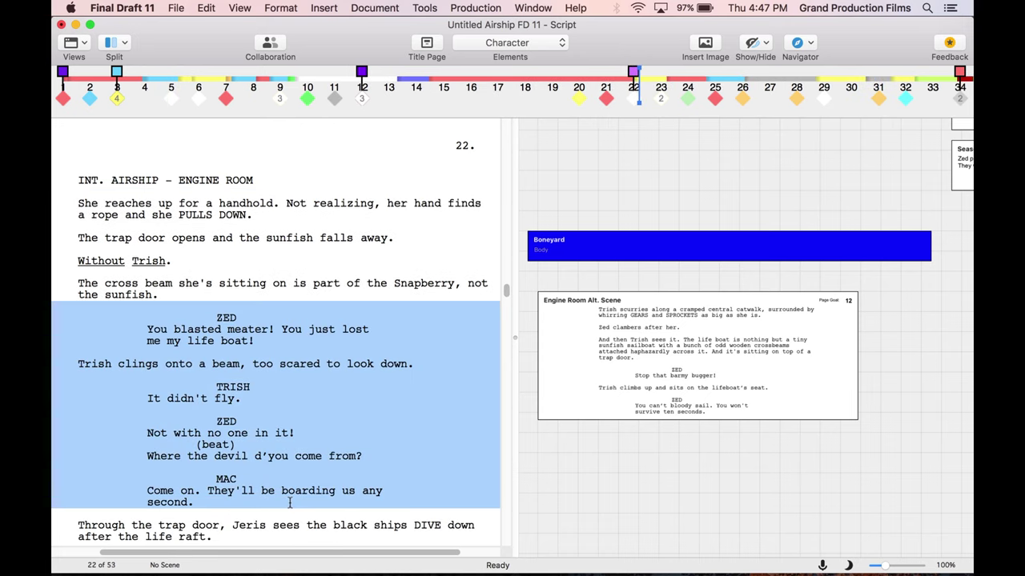
{"action": "left_click", "coordinate": [661, 490]}
{"action": "left_click_drag", "start_coordinate": [762, 431], "coordinate": [762, 426]}
{"action": "scroll", "coordinate": [753, 481], "scroll_direction": "down", "scroll_amount": 5}
{"action": "scroll", "coordinate": [753, 480], "scroll_direction": "right", "scroll_amount": 5}
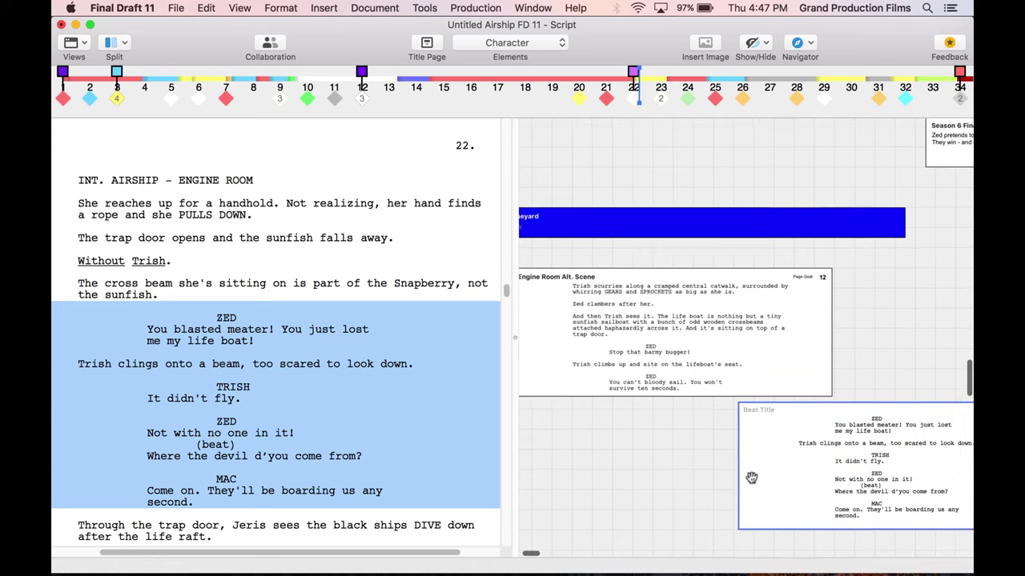
Colour both script beats light purple with a custom colour
{"action": "right_click", "coordinate": [631, 244]}
{"action": "left_click", "coordinate": [715, 479]}
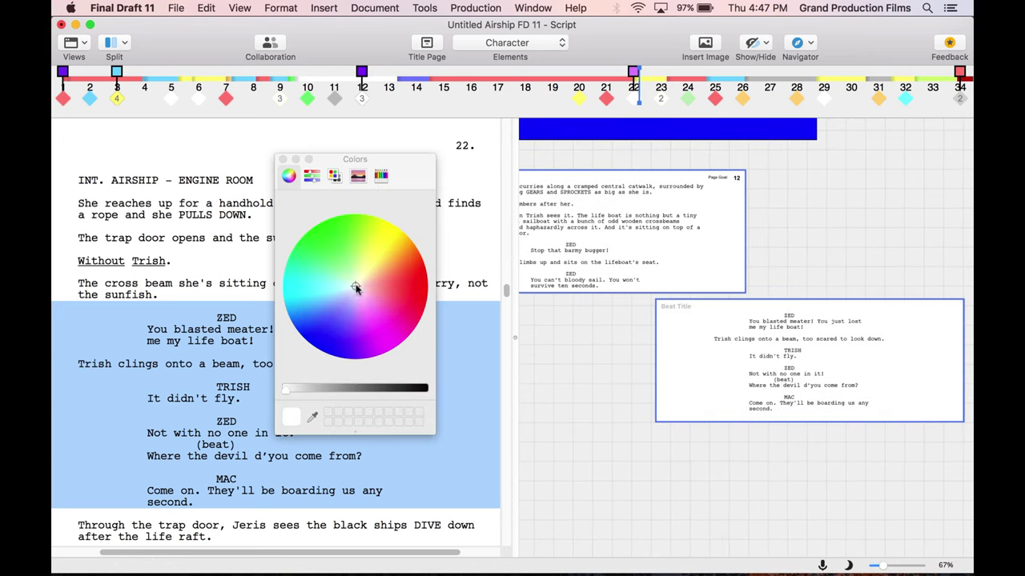
{"action": "left_click", "coordinate": [377, 305]}
{"action": "left_click", "coordinate": [361, 305]}
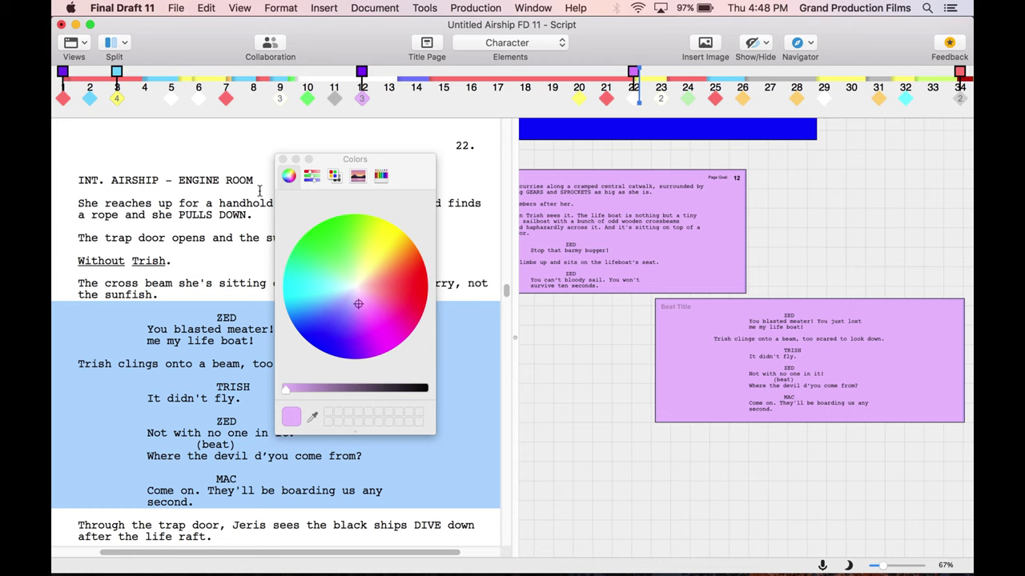
{"action": "left_click", "coordinate": [283, 159]}
Stack the two light-purple script beats in a column beneath Boneyard
{"action": "scroll", "coordinate": [629, 412], "scroll_direction": "left", "scroll_amount": 3}
{"action": "scroll", "coordinate": [628, 411], "scroll_direction": "up", "scroll_amount": 1}
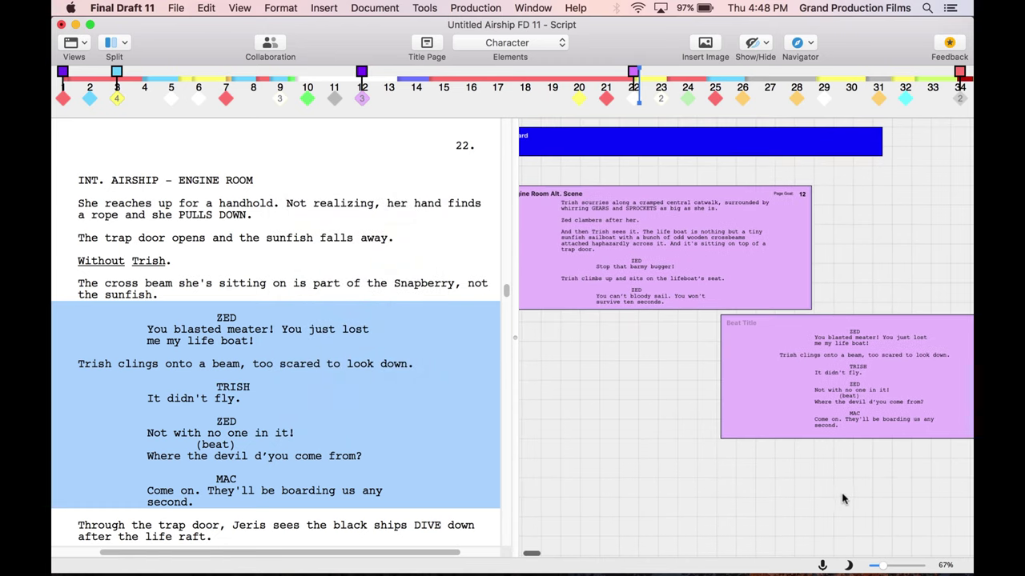
{"action": "right_click", "coordinate": [629, 253]}
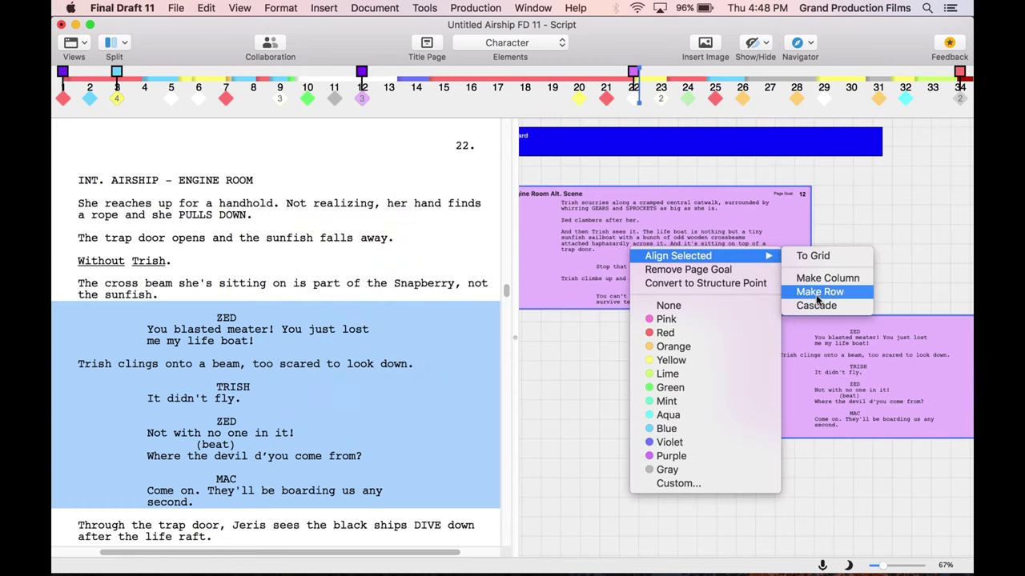
{"action": "left_click", "coordinate": [821, 280]}
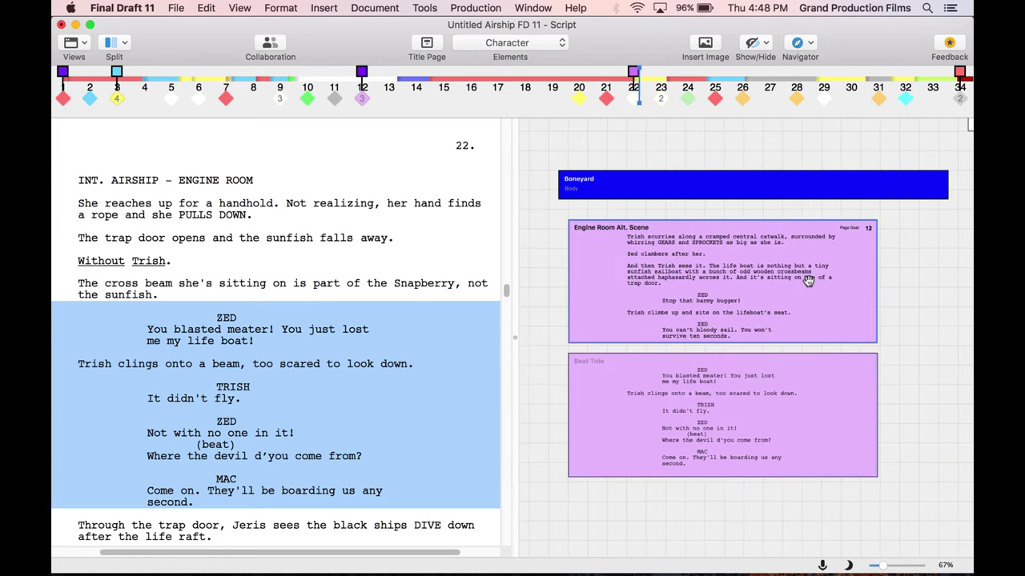
Move the Engine Room Alt. Scene beat back into the script at page 22 and deselect the text
{"action": "left_click_drag", "start_coordinate": [808, 280], "coordinate": [81, 207]}
{"action": "left_click", "coordinate": [346, 263]}
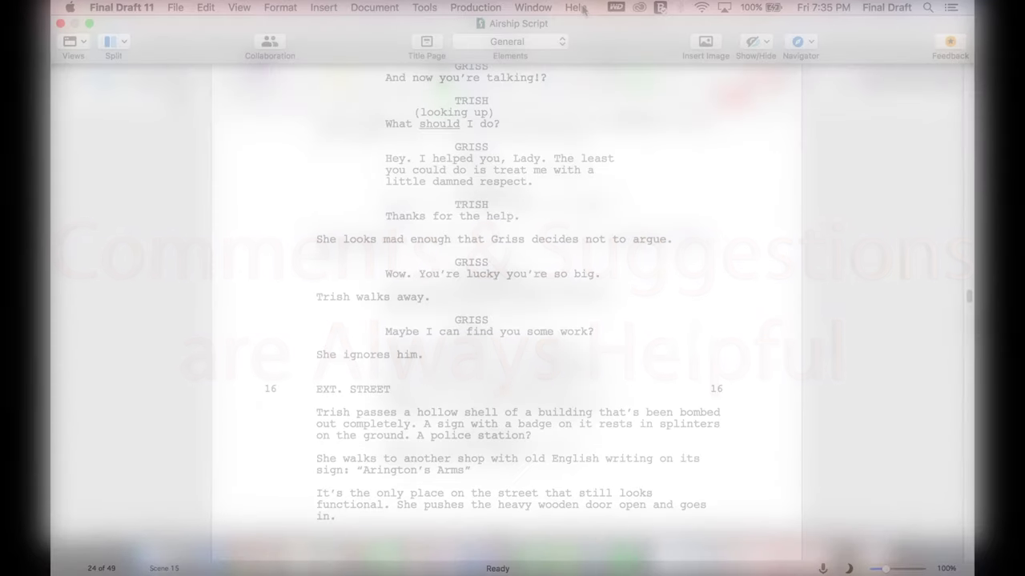
Open the Help menu to reach Submit Feedback
{"action": "left_click", "coordinate": [578, 8]}
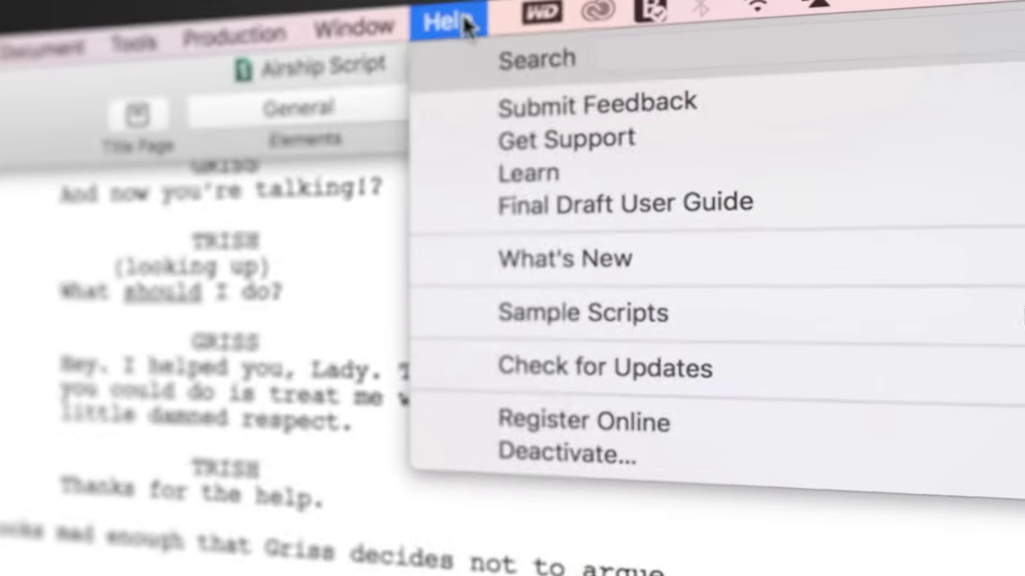